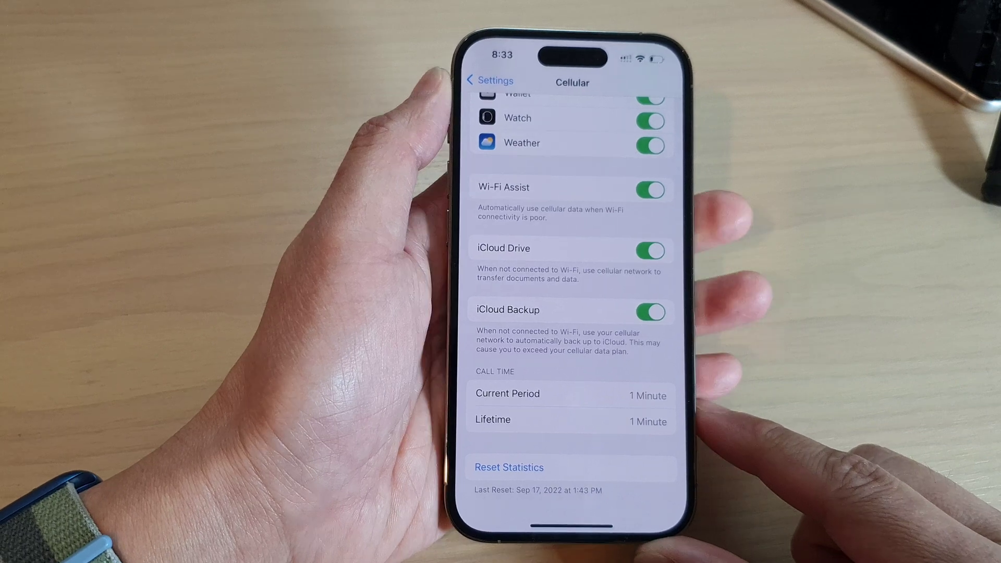
# Leave the Cellular page using the '< Settings' back button
pyautogui.click(485, 80)
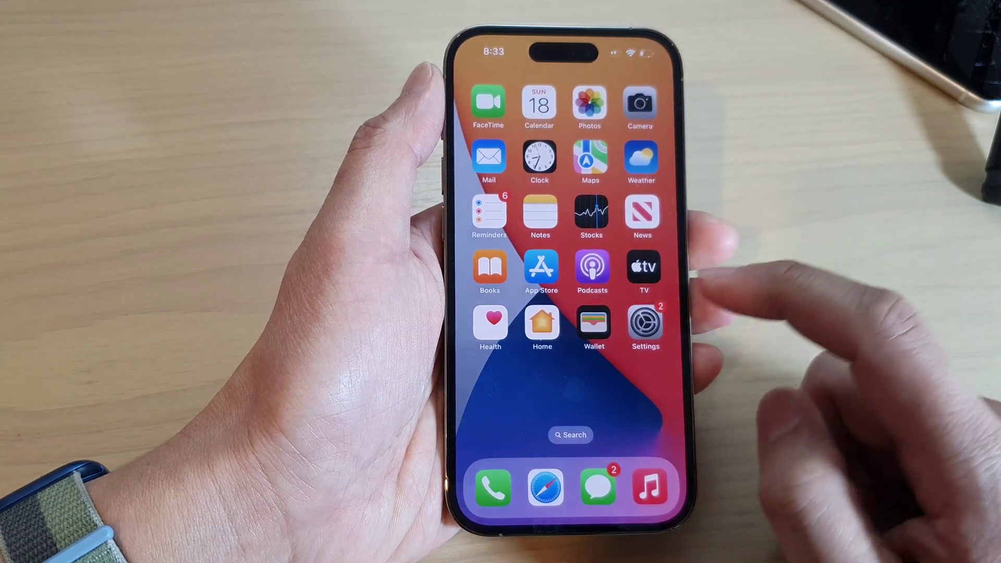
# Scroll the Settings list to the top and open the Cellular settings page
pyautogui.click(643, 321)
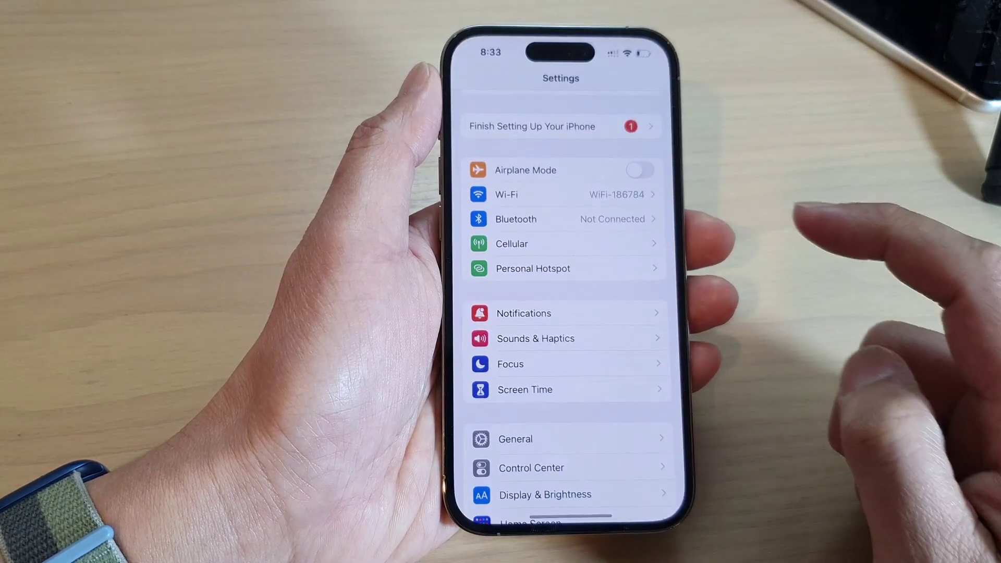
pyautogui.scroll(3, 563, 313)
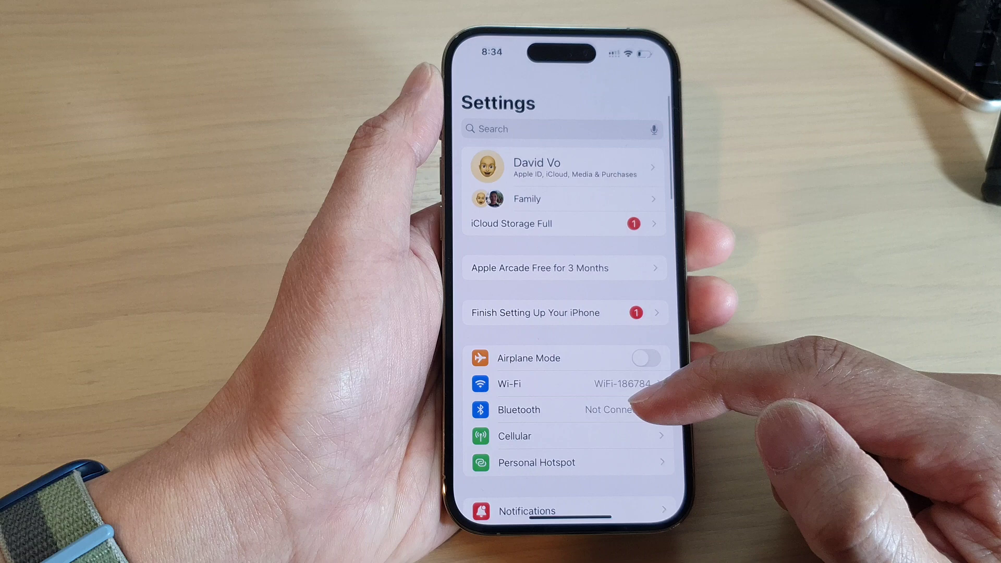
pyautogui.scroll(-2, 629, 403)
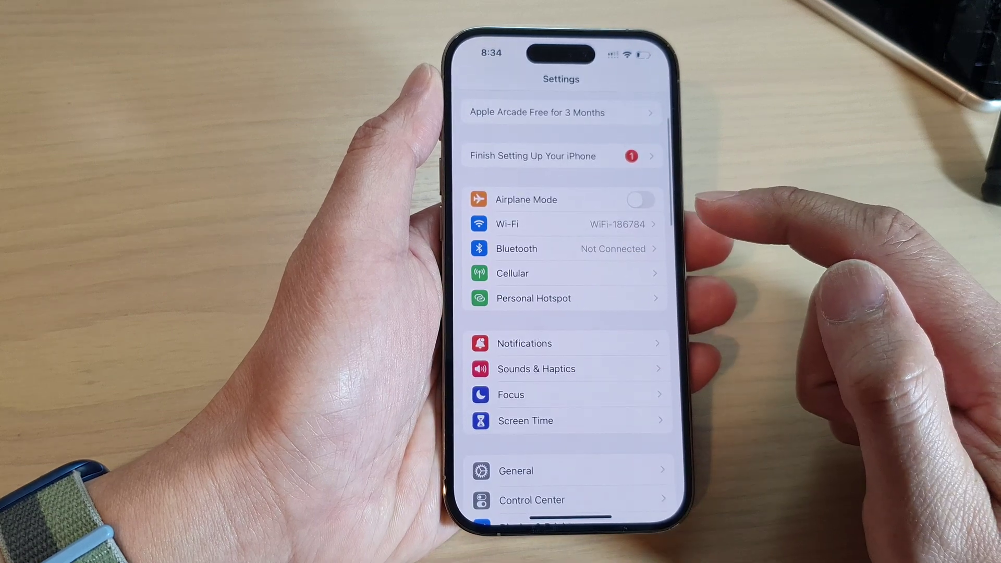
pyautogui.click(578, 274)
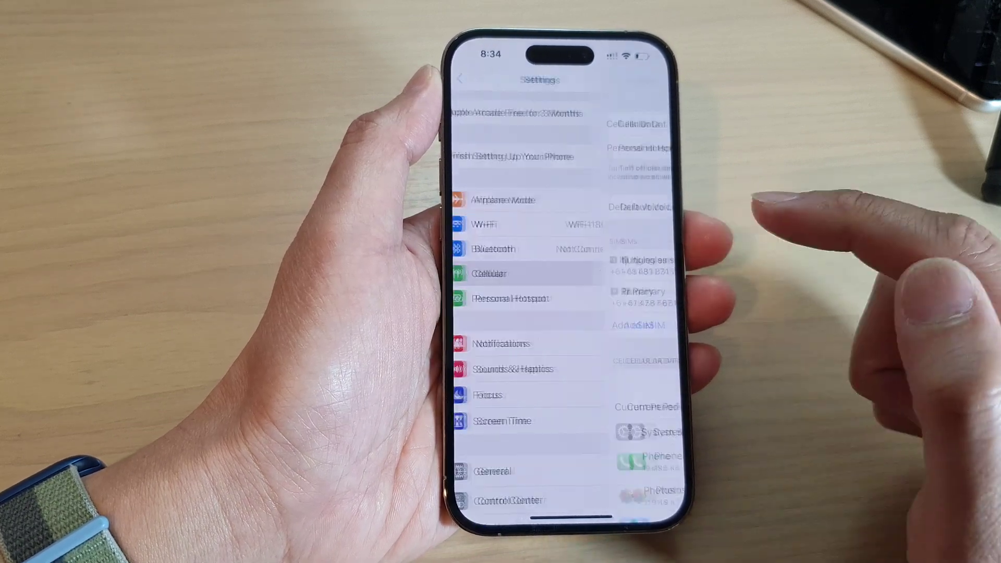
pyautogui.scroll(-15, 634, 354)
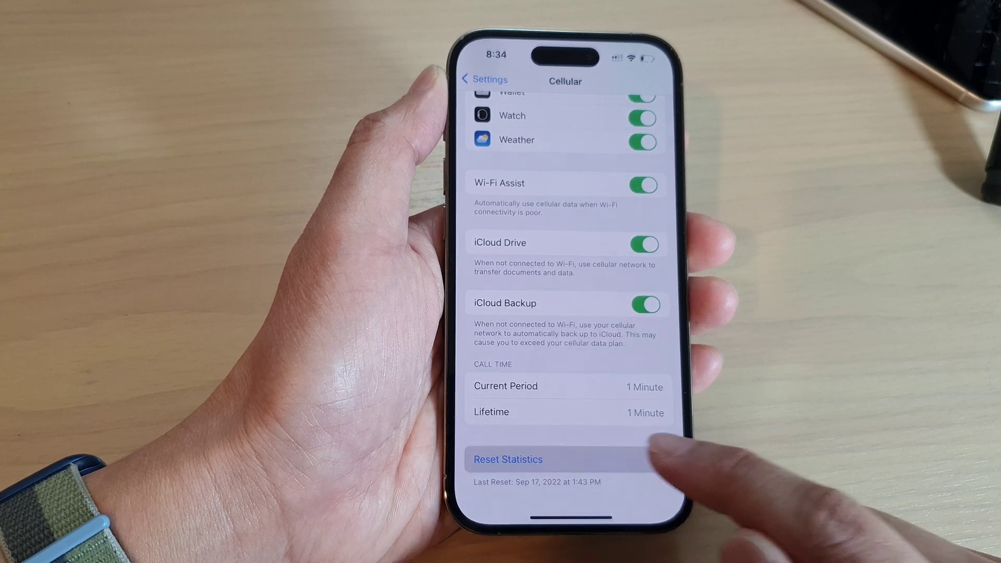
# Choose Reset Statistics at the bottom of the Cellular page
pyautogui.click(652, 459)
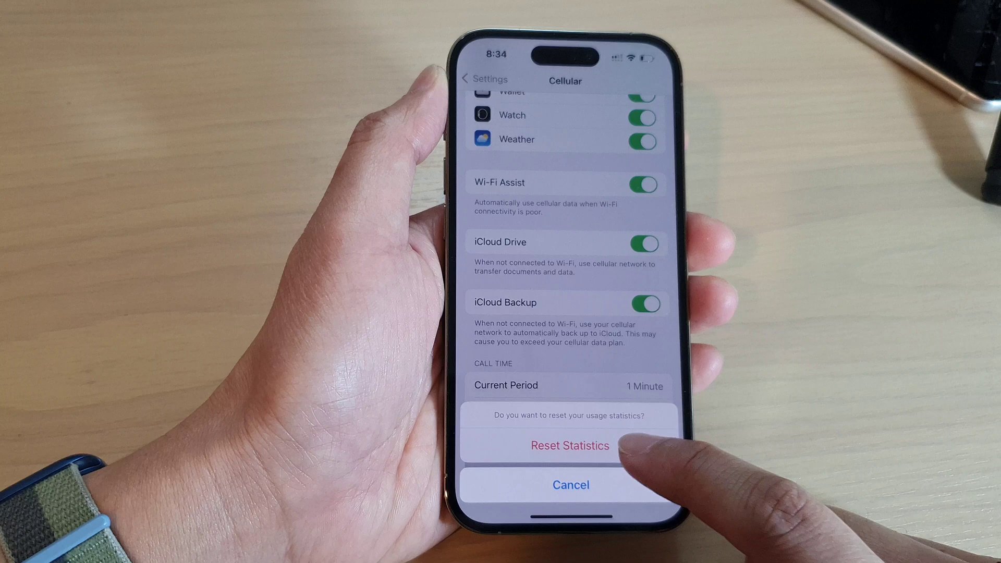
# Confirm Reset Statistics so Call Time reads 0 Minutes, then go back to Settings
pyautogui.click(618, 445)
pyautogui.scroll(-15, 649, 410)
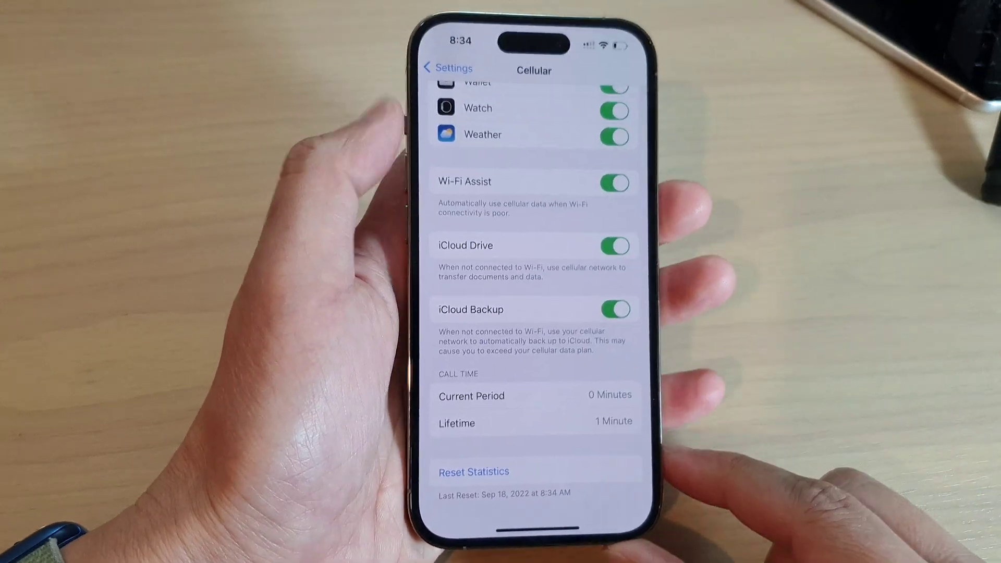
pyautogui.click(450, 101)
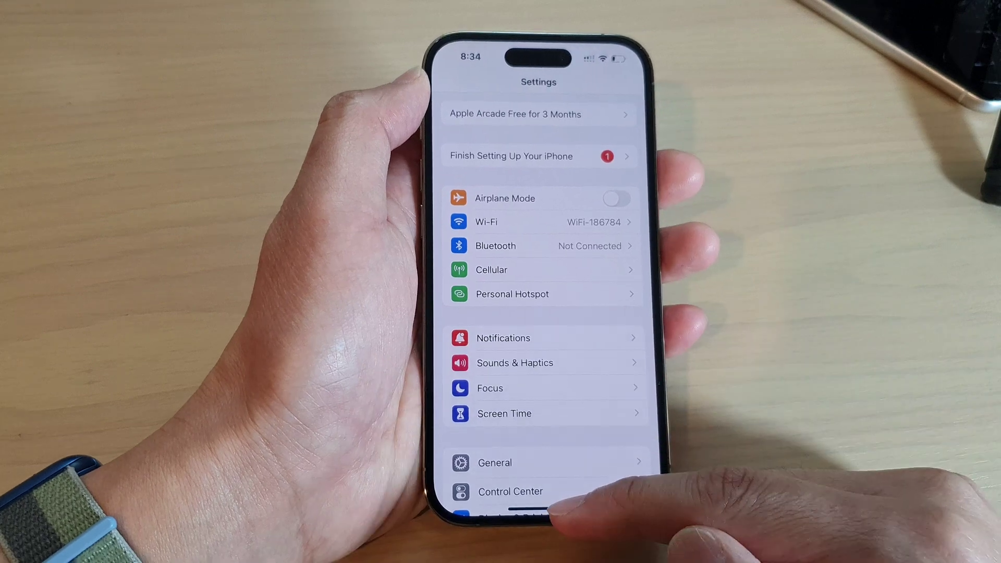
# Swipe up from the bottom edge to close Settings and reach the home screen
pyautogui.moveTo(547, 513); pyautogui.dragTo(548, 312)
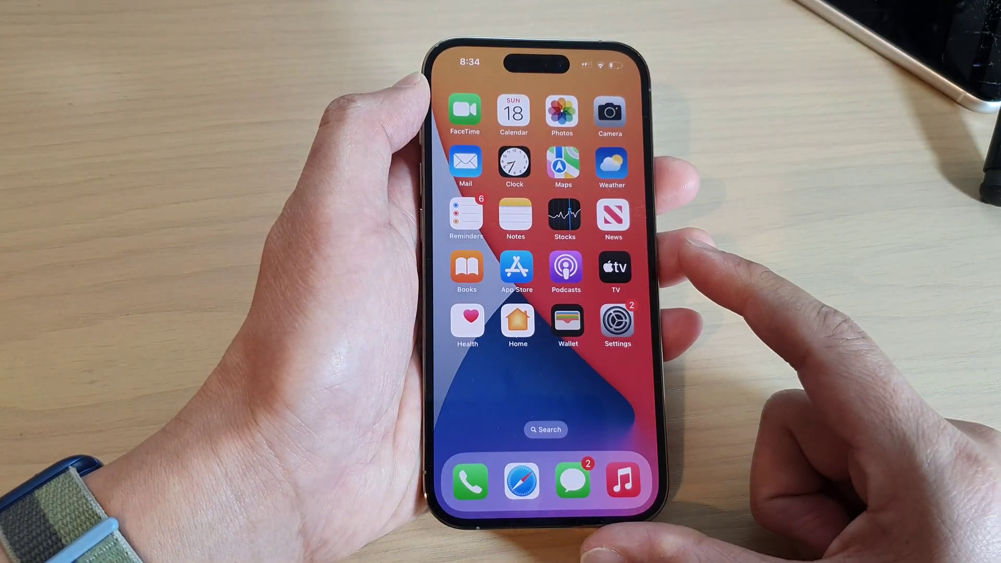